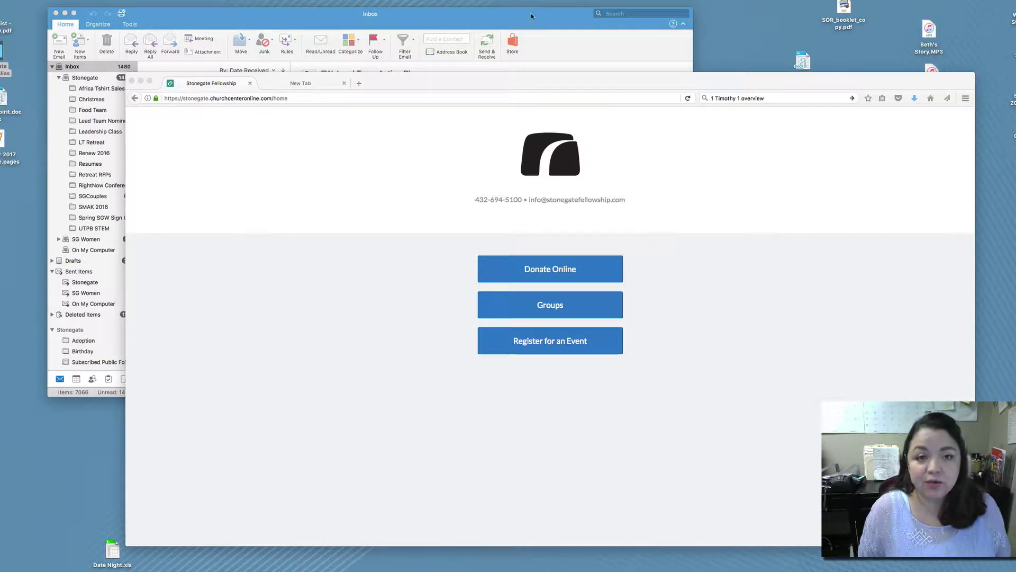
Step: Switch to the Outlook inbox and open the message about now being a leader of Women's Bible Study: 1 Timothy
click(478, 71)
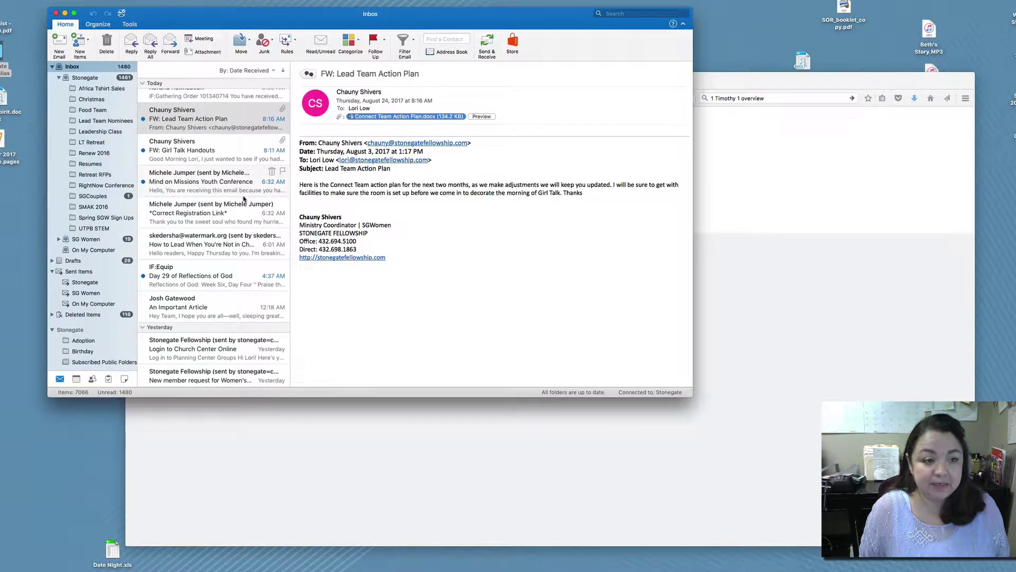
scroll(244, 199, down, 1)
scroll(244, 199, up, 3)
scroll(244, 198, down, 5)
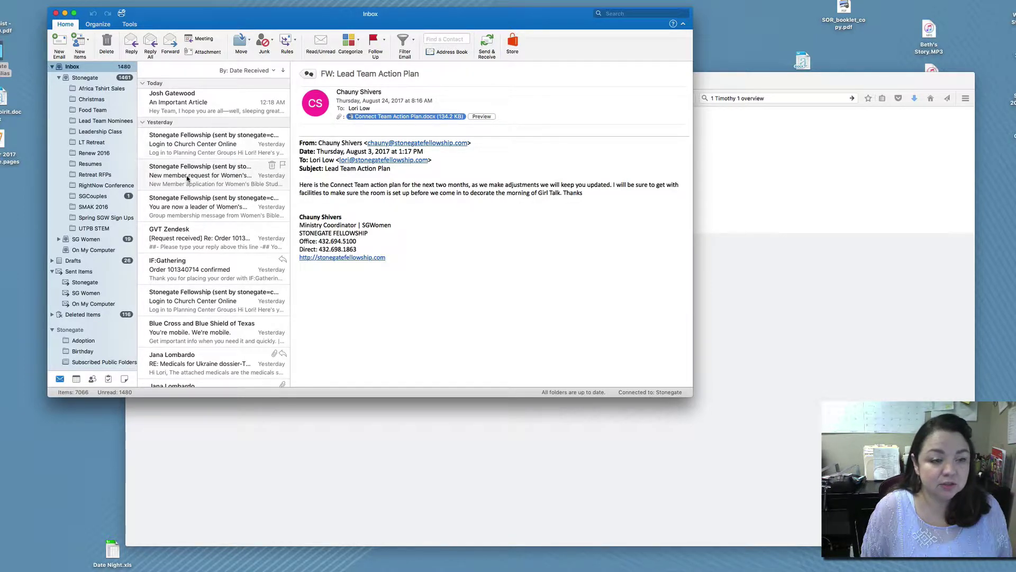
click(177, 212)
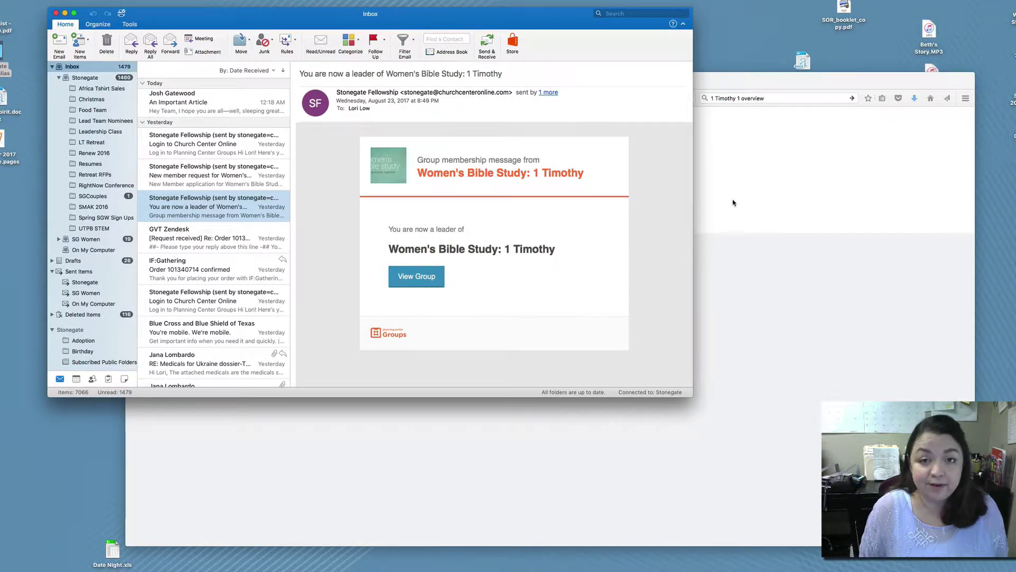
Step: Switch to Firefox and open the Women category in the groups of the Stonegate Fellowship site
click(185, 98)
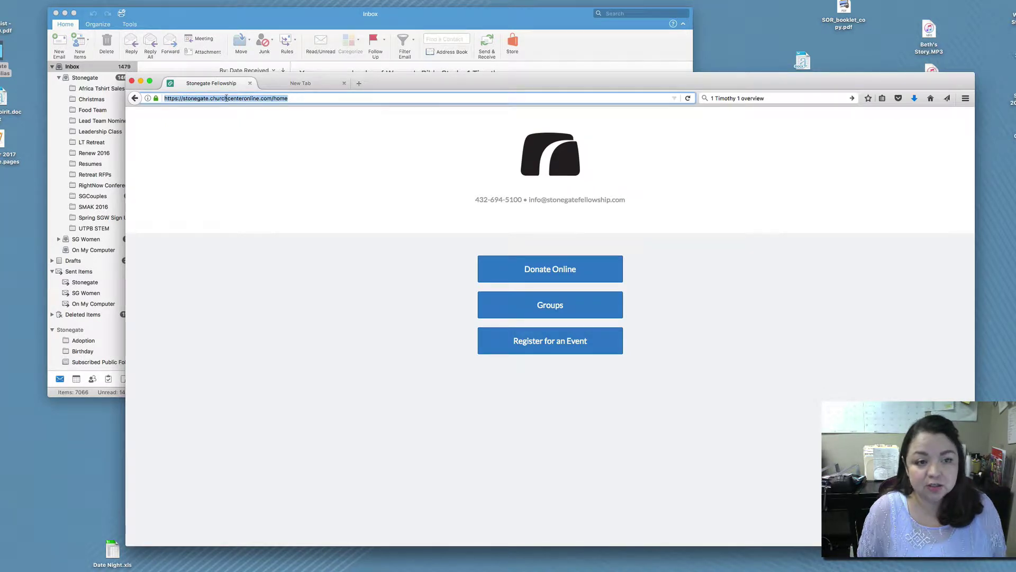
click(543, 312)
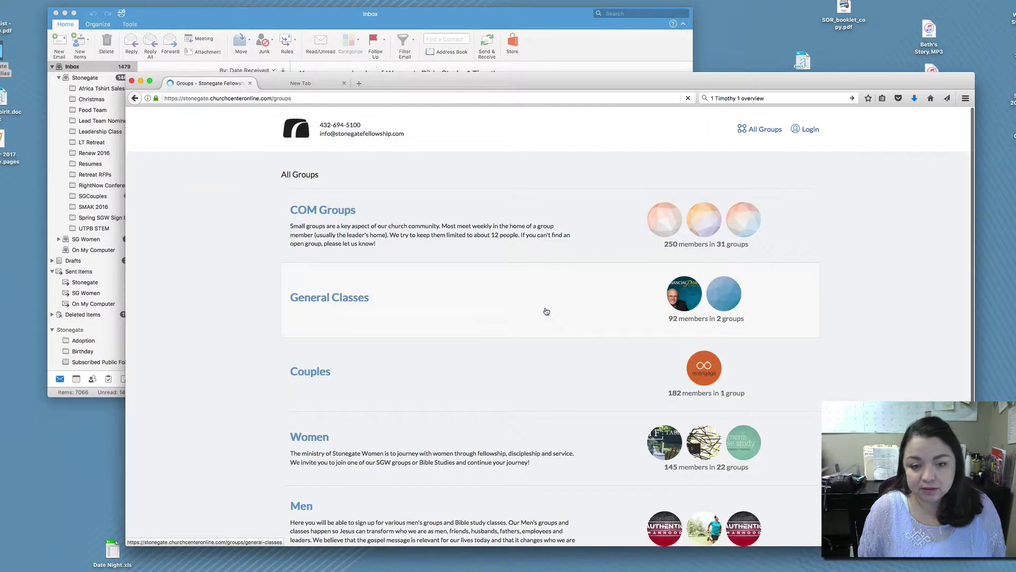
scroll(464, 369, down, 3)
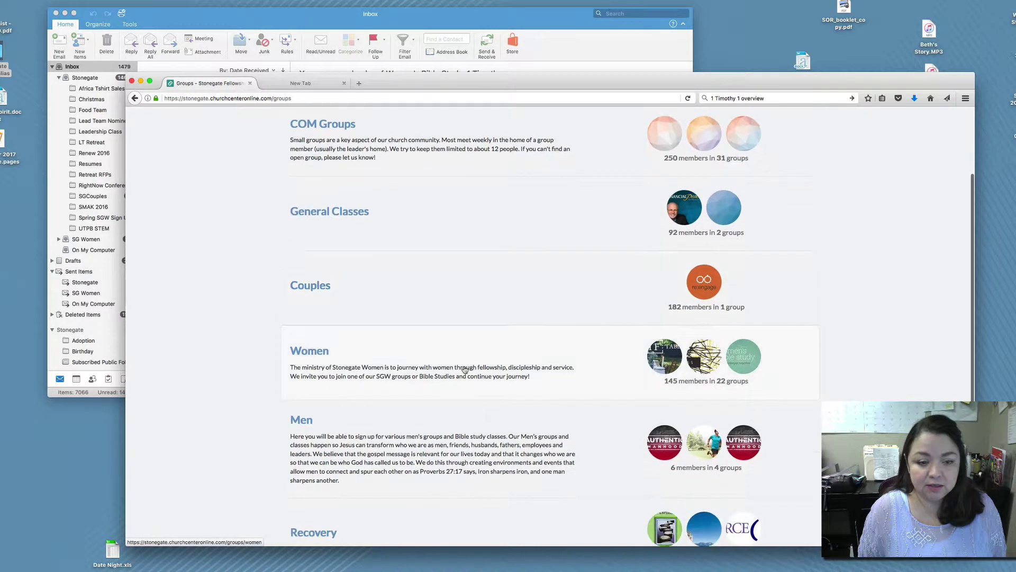
click(304, 359)
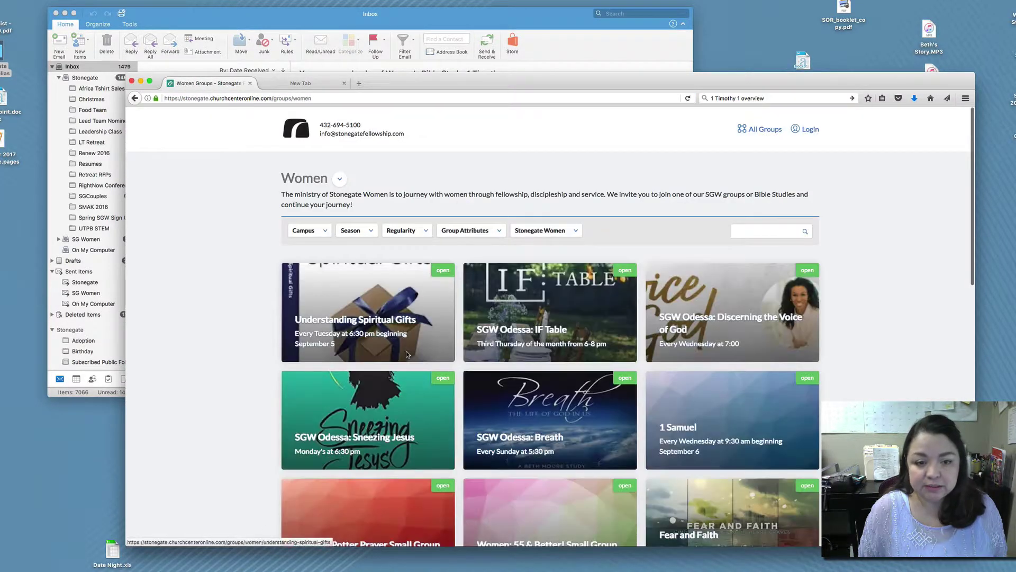
Step: Request a login link for the group site with the leader's email address and continue under the leader's own profile
click(810, 129)
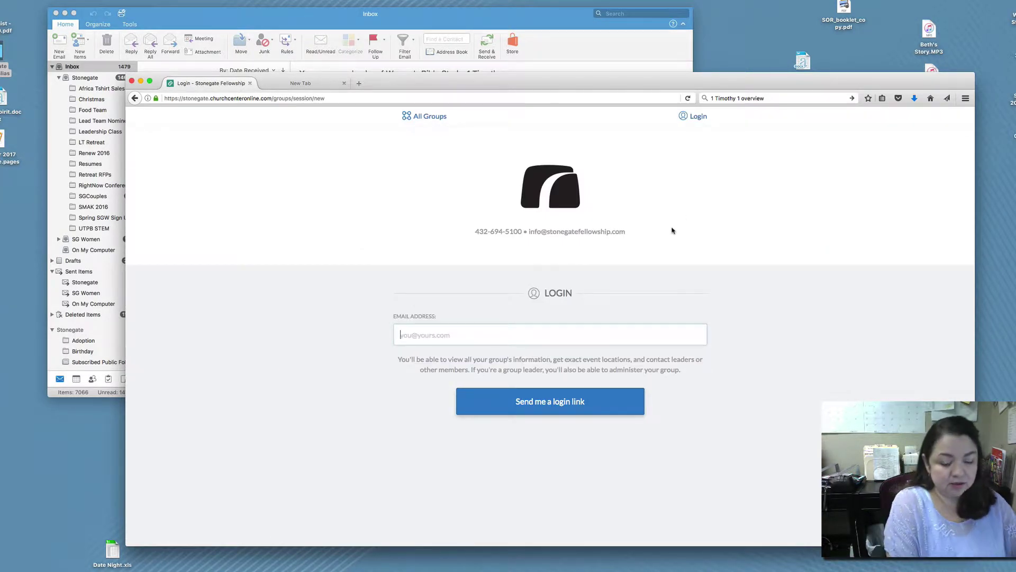
text(lori)
key(Down)
key(Return)
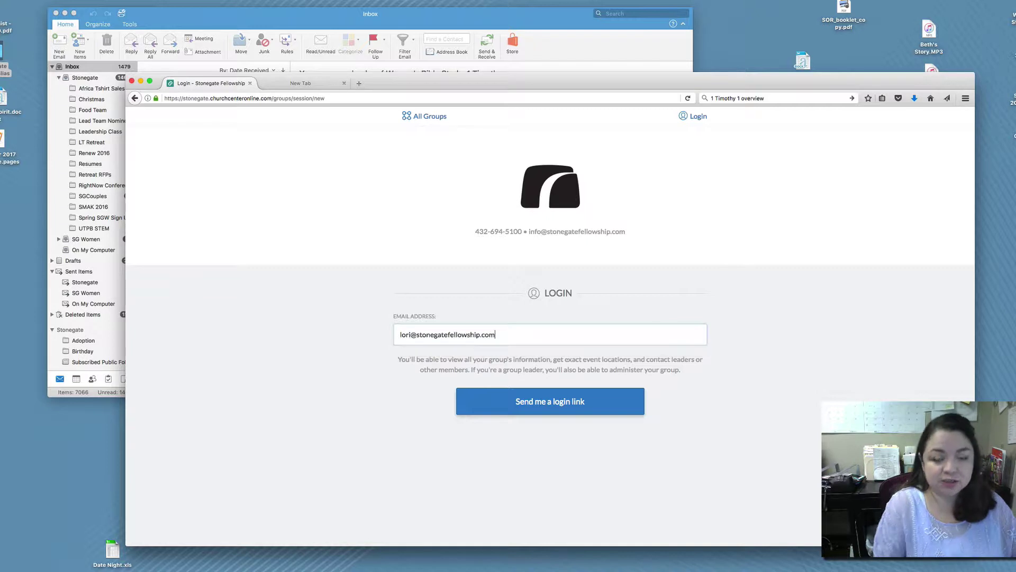
click(557, 405)
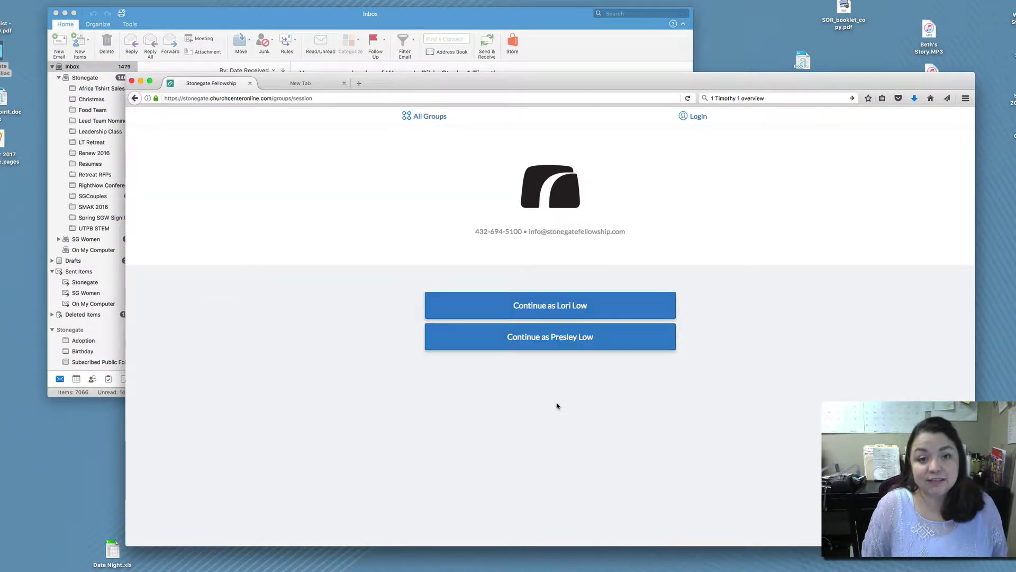
click(552, 307)
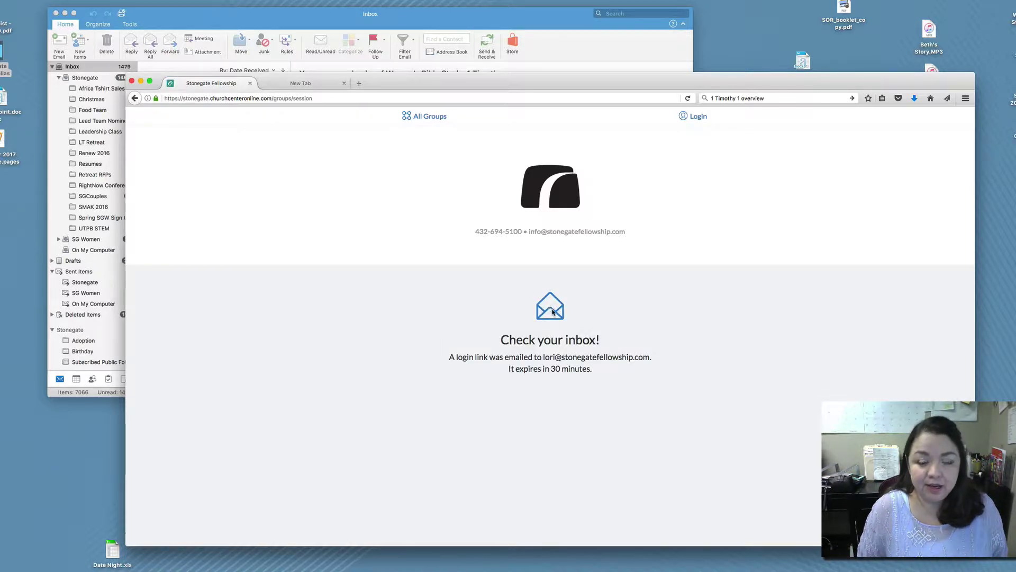
Step: Switch to Outlook, open the newest "Login to Church Center Online" message and log in through its link
click(375, 18)
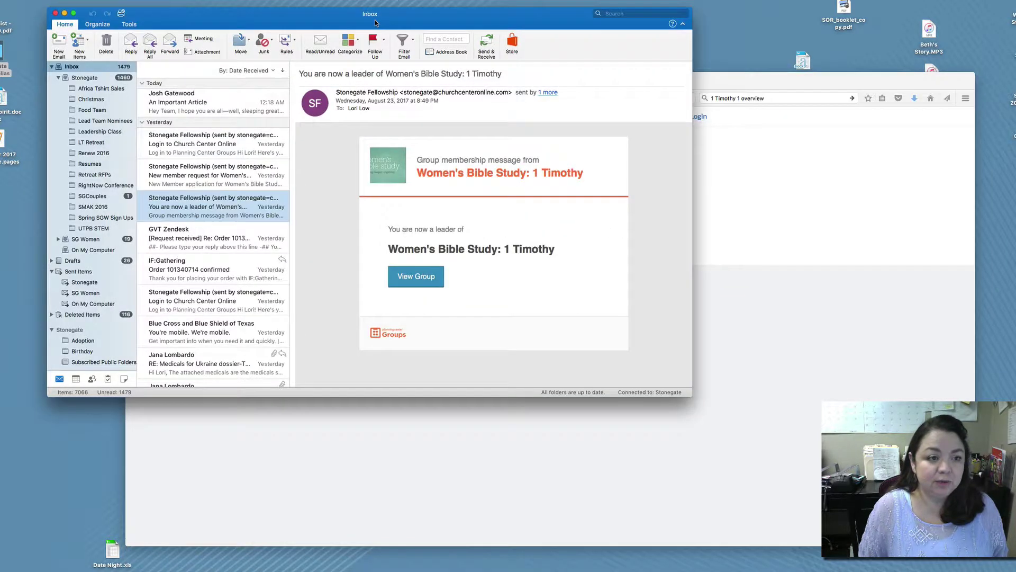
scroll(207, 146, up, 8)
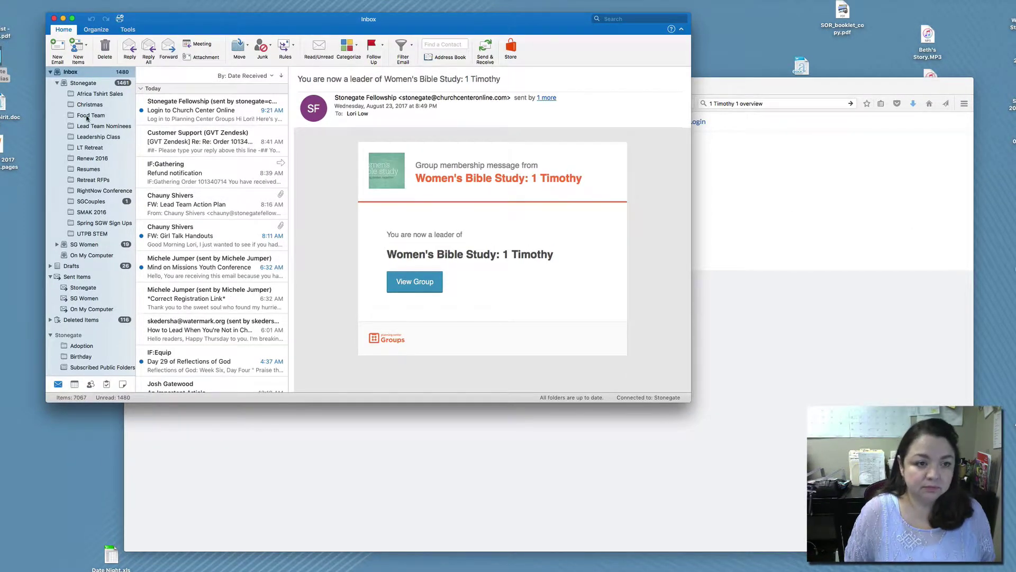
click(171, 113)
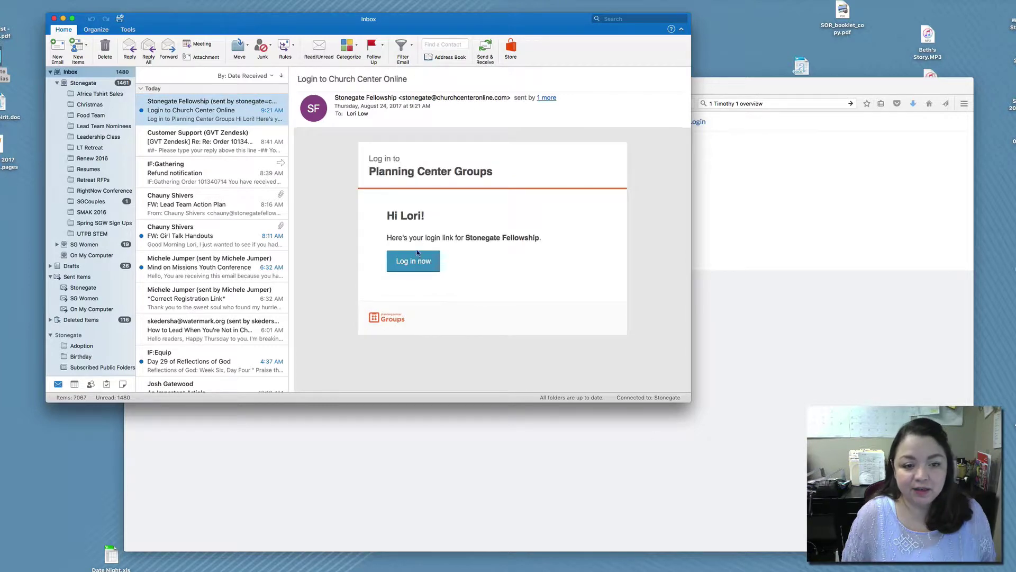
click(416, 263)
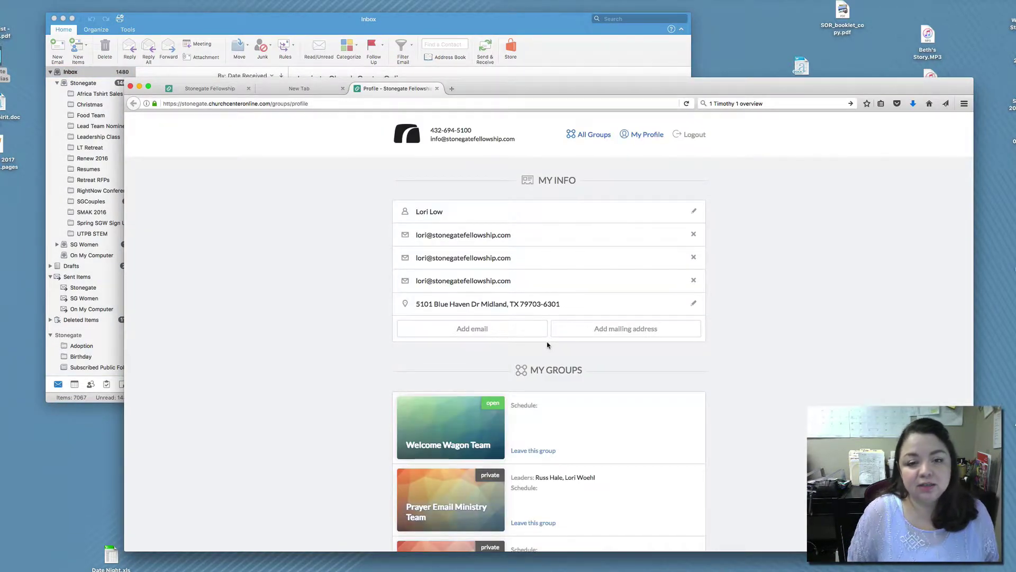
Step: Find Women's Bible Study: 1 Timothy among the profile's own groups and open its group page
scroll(548, 345, down, 3)
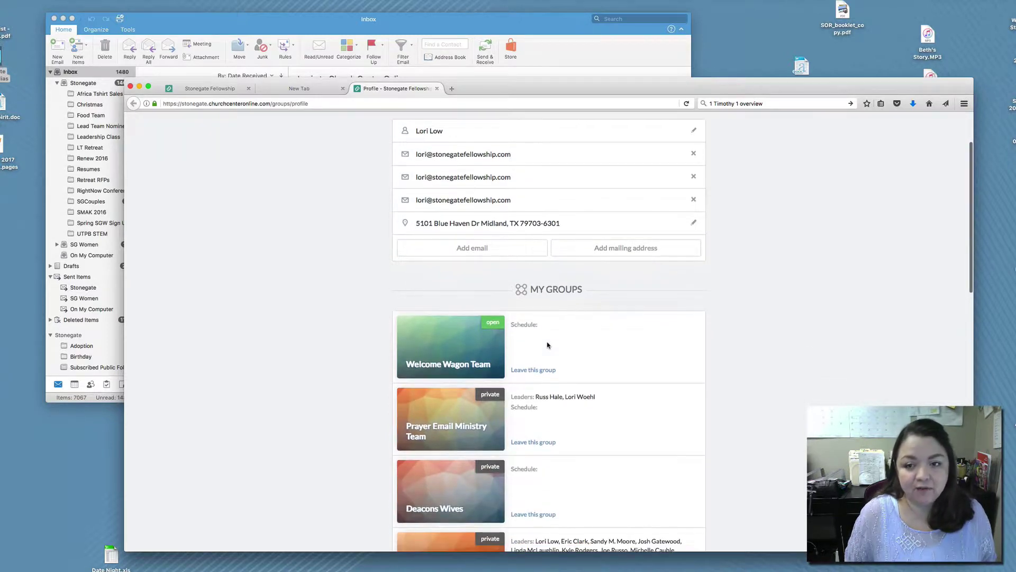
scroll(548, 345, down, 3)
scroll(547, 345, down, 2)
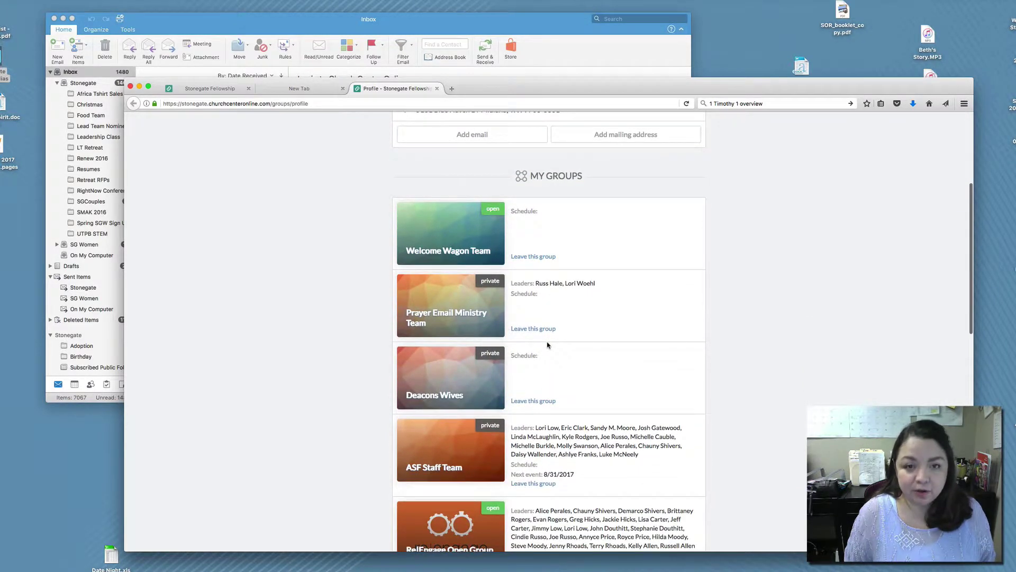
scroll(548, 345, down, 1)
scroll(548, 345, down, 20)
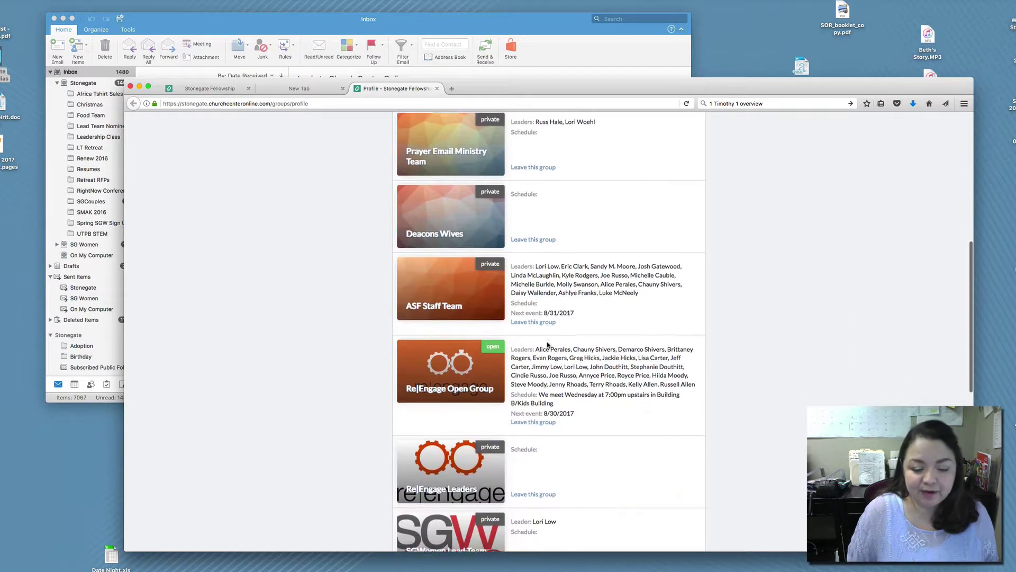
scroll(549, 345, up, 1)
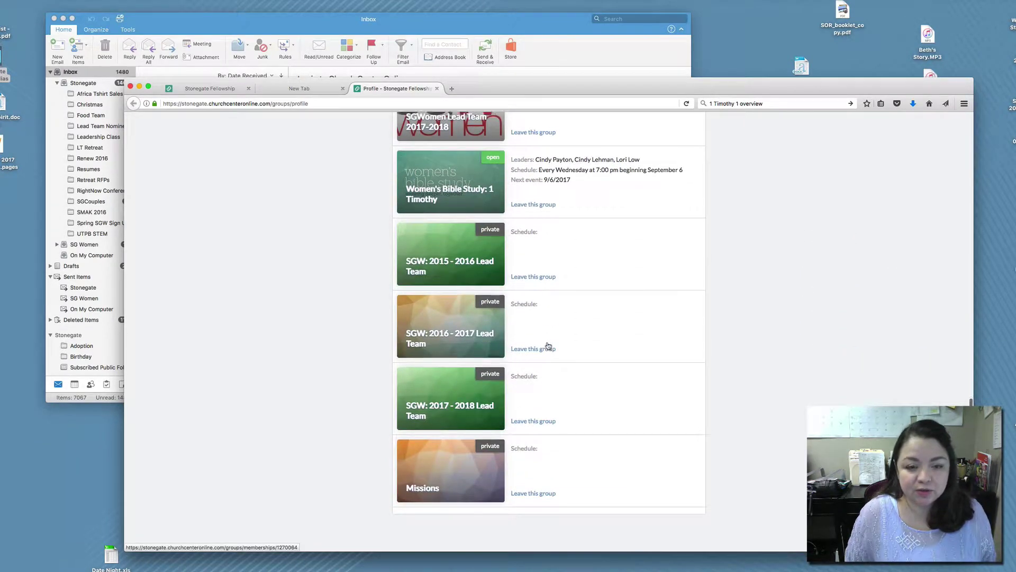
click(455, 206)
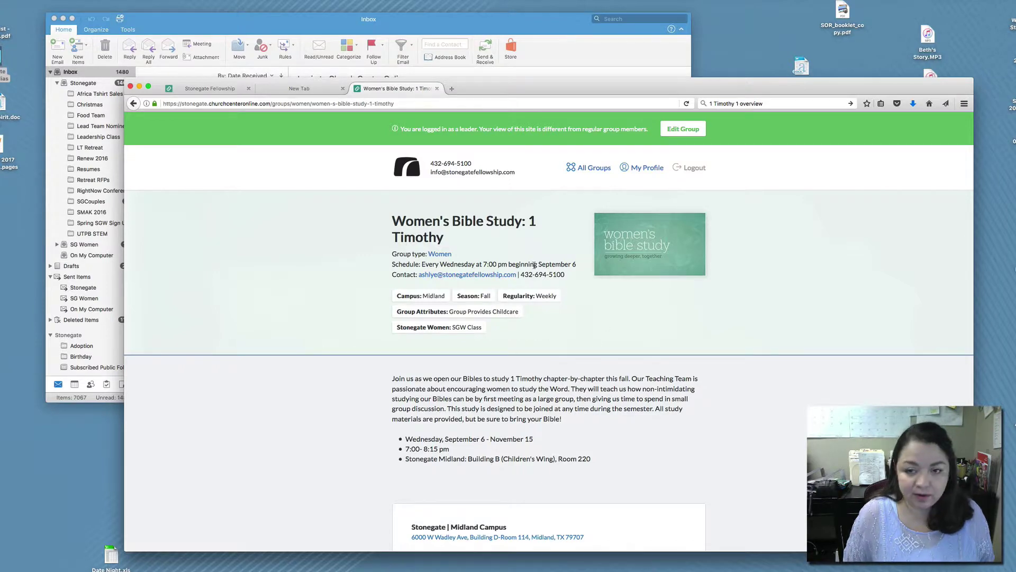
Step: Open the group for editing, go through its name, schedule, description and contact phone fields, and save the group
click(681, 131)
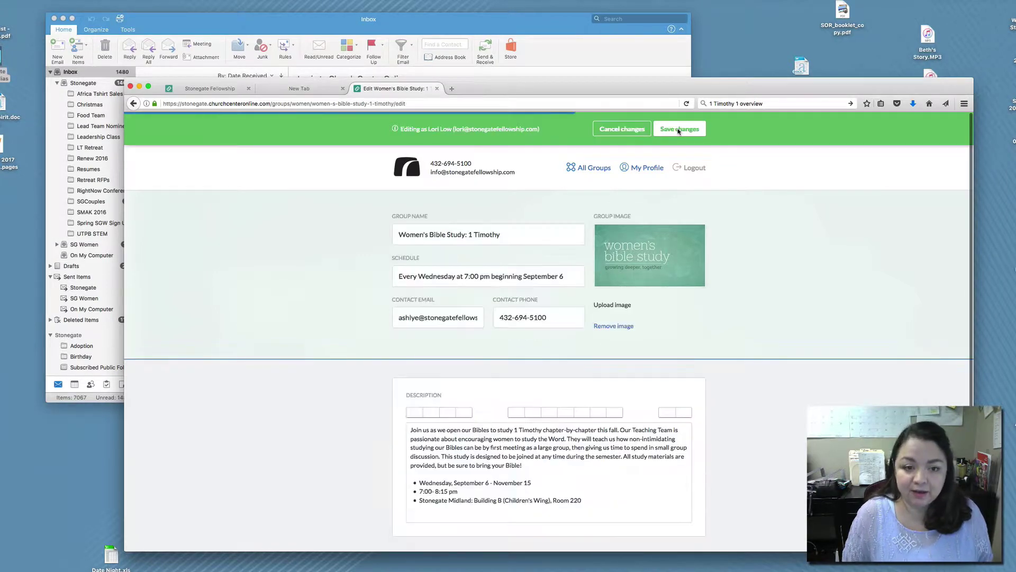
scroll(740, 324, down, 1)
click(507, 209)
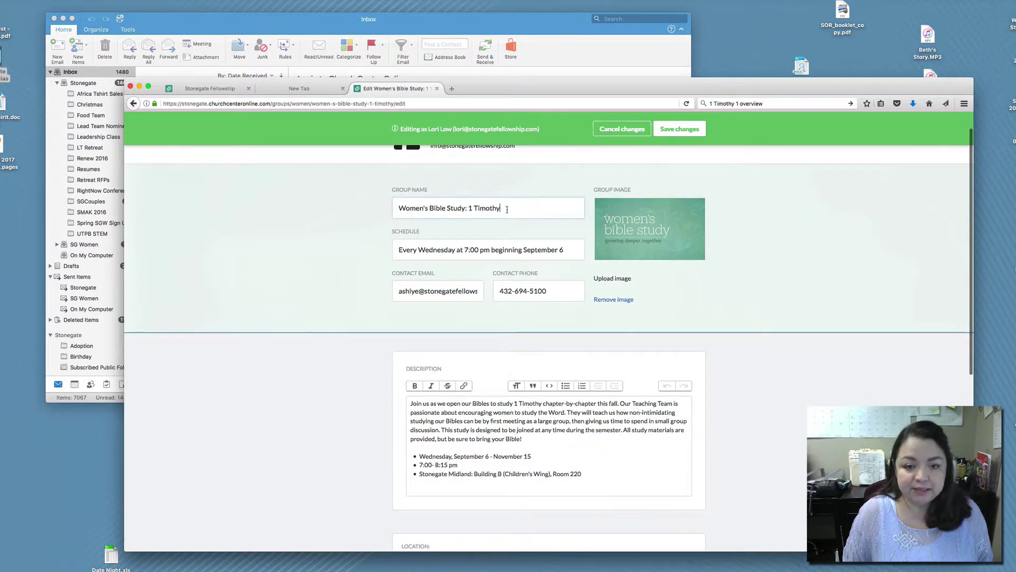
click(520, 250)
click(520, 423)
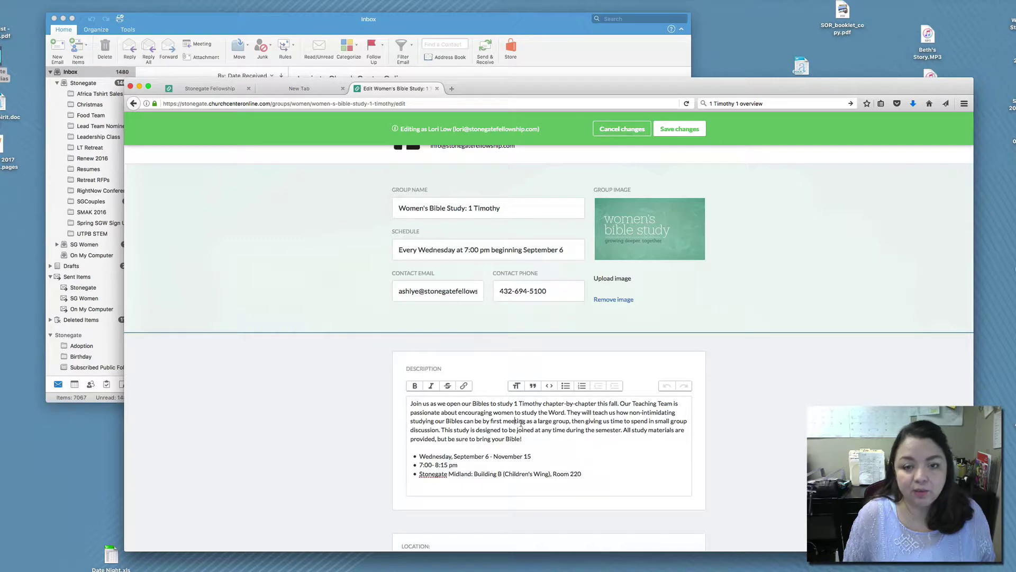
scroll(522, 423, down, 1)
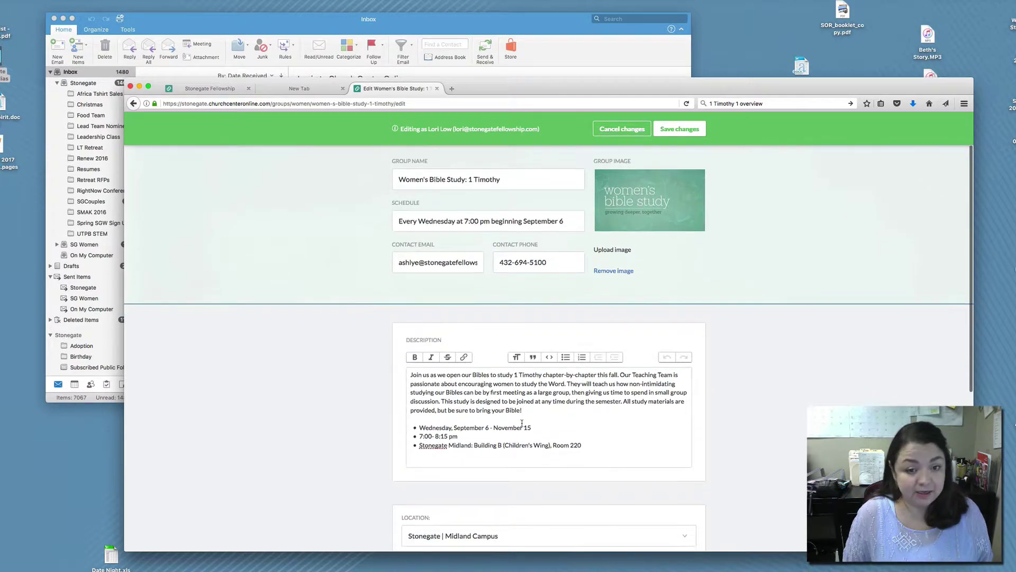
scroll(522, 423, down, 1)
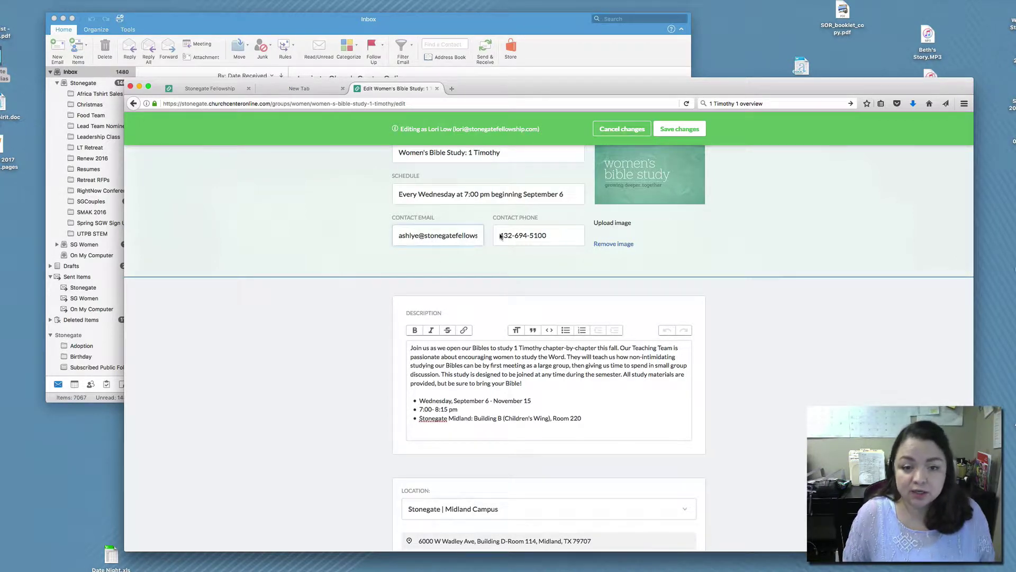
click(533, 236)
scroll(529, 318, up, 3)
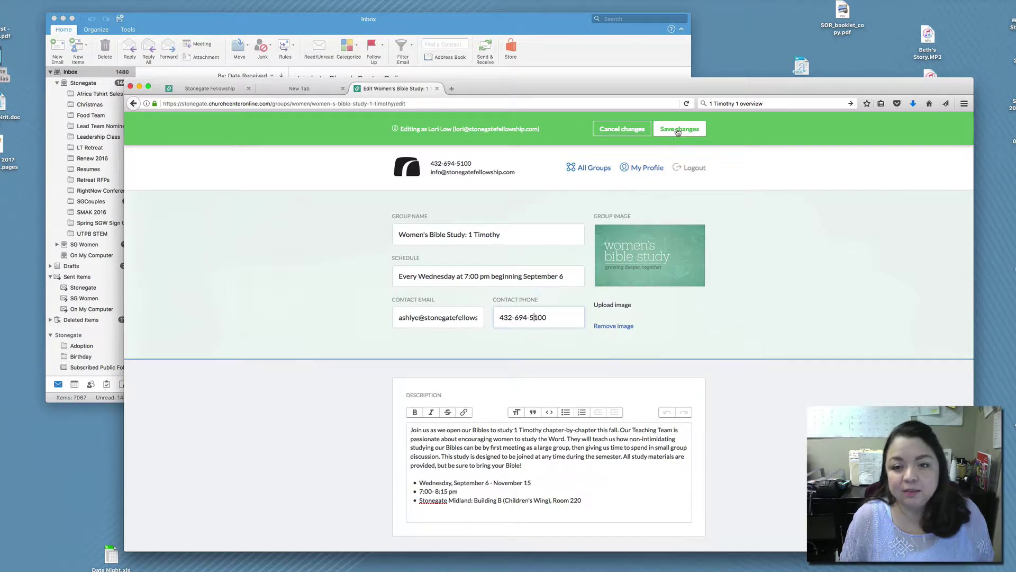
click(677, 129)
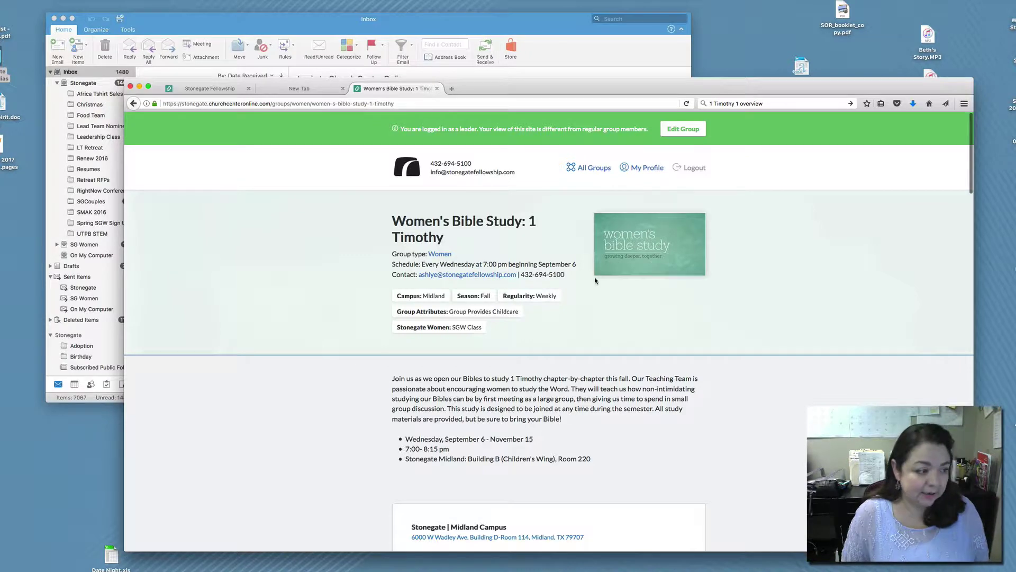
Step: Expand the group's upcoming events to review more dates, and view the calendar subscription options
scroll(335, 315, down, 9)
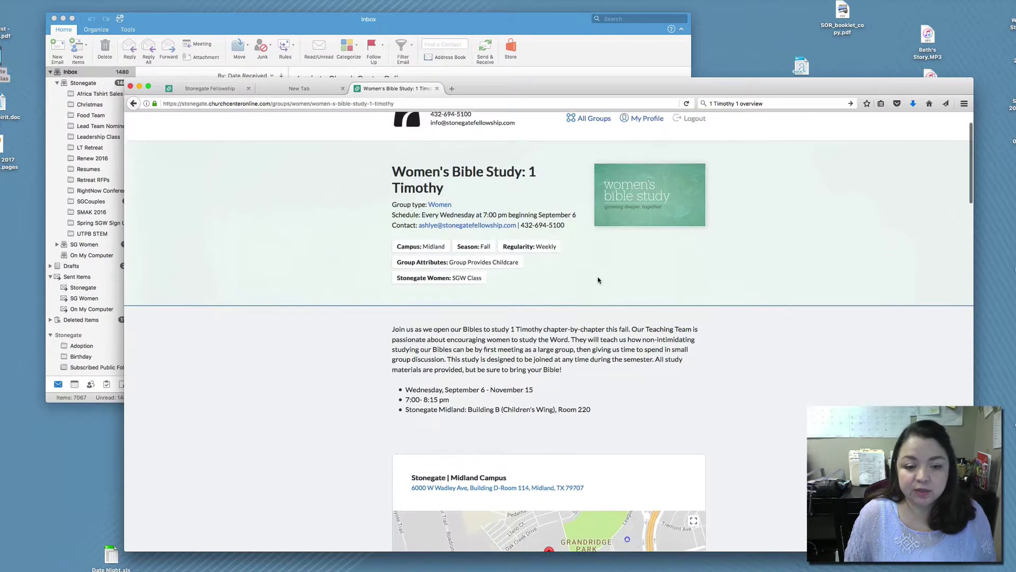
scroll(335, 315, down, 12)
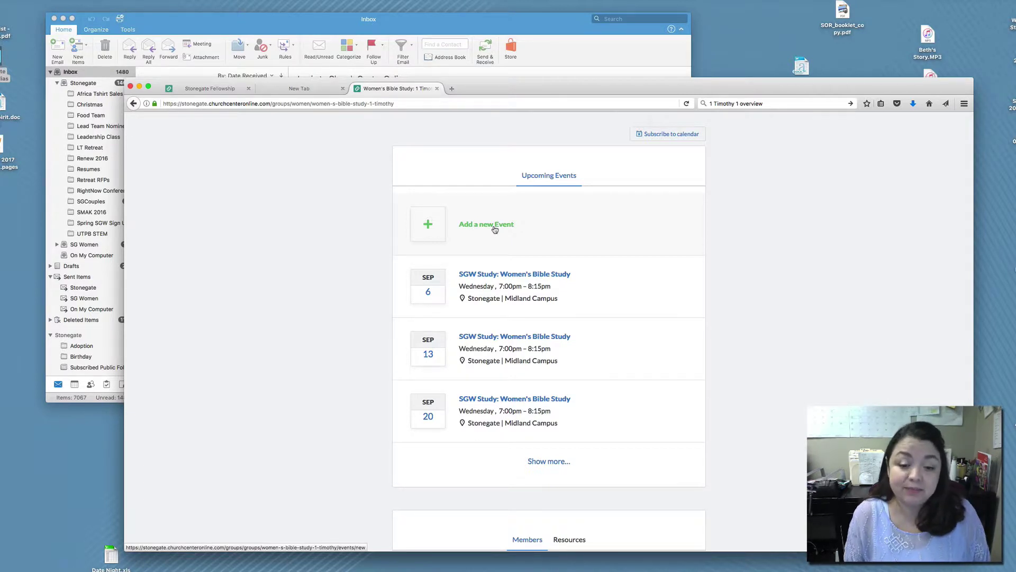
click(529, 460)
scroll(593, 441, down, 1)
scroll(593, 441, down, 4)
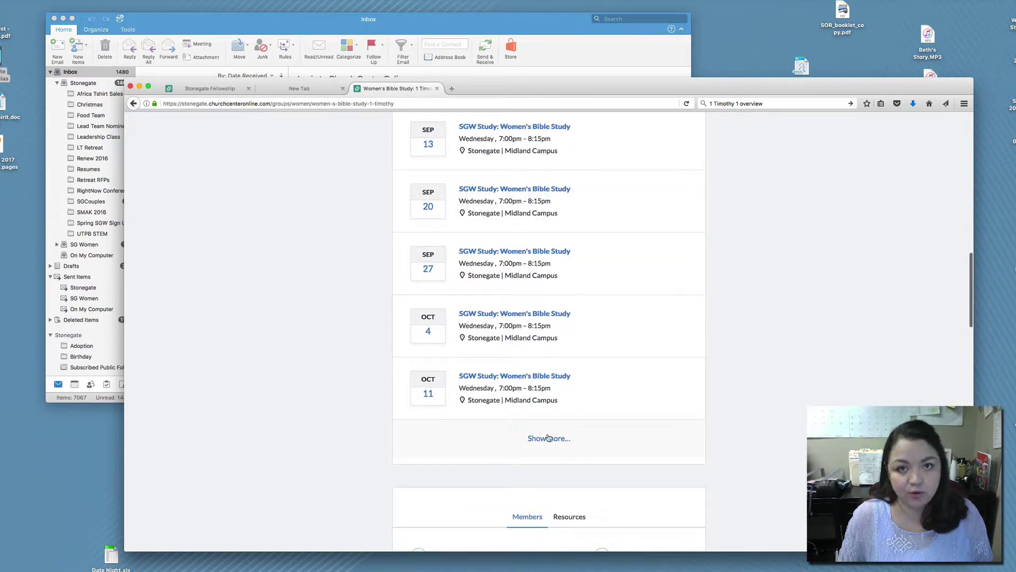
scroll(548, 438, up, 5)
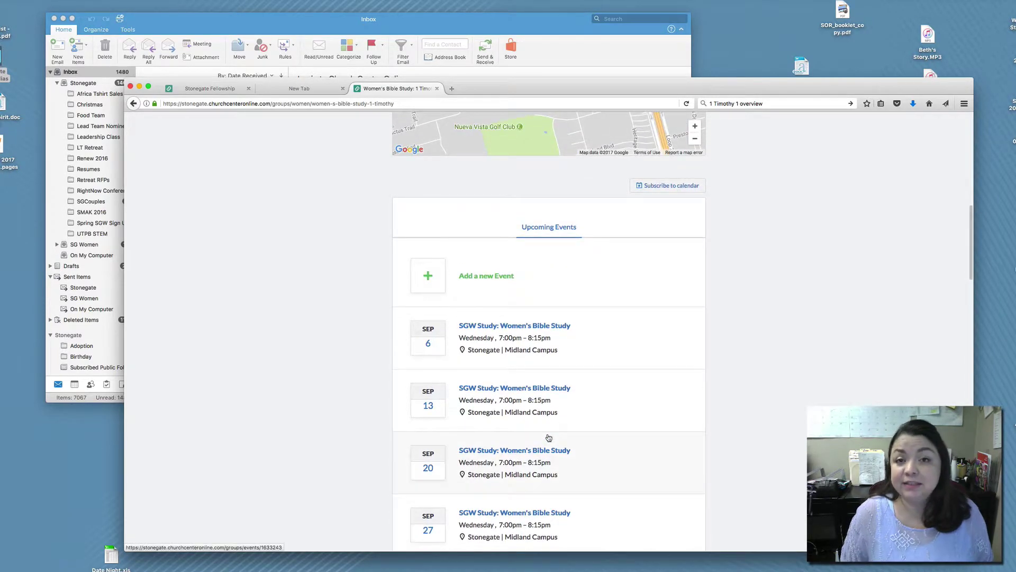
click(666, 187)
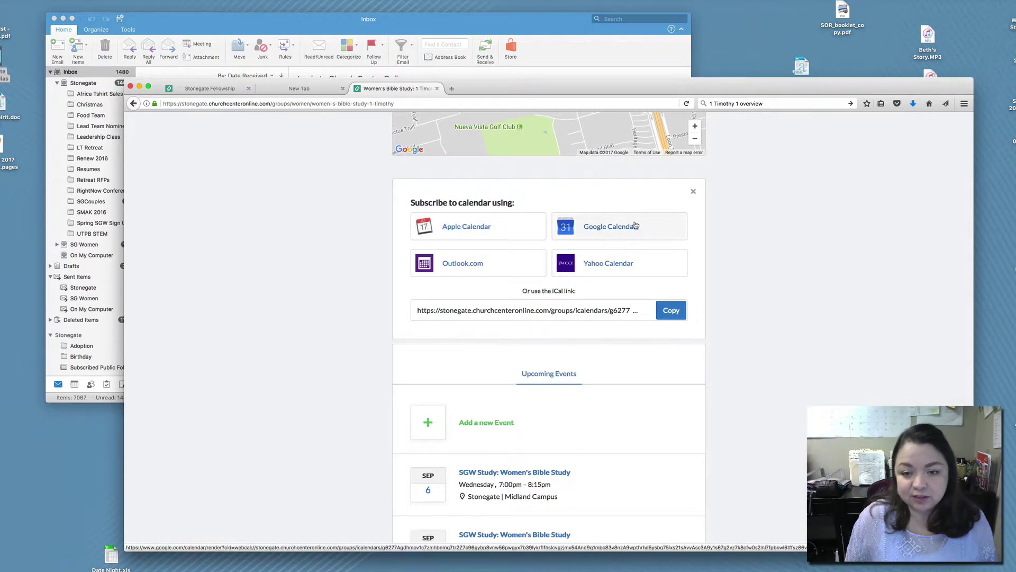
click(693, 194)
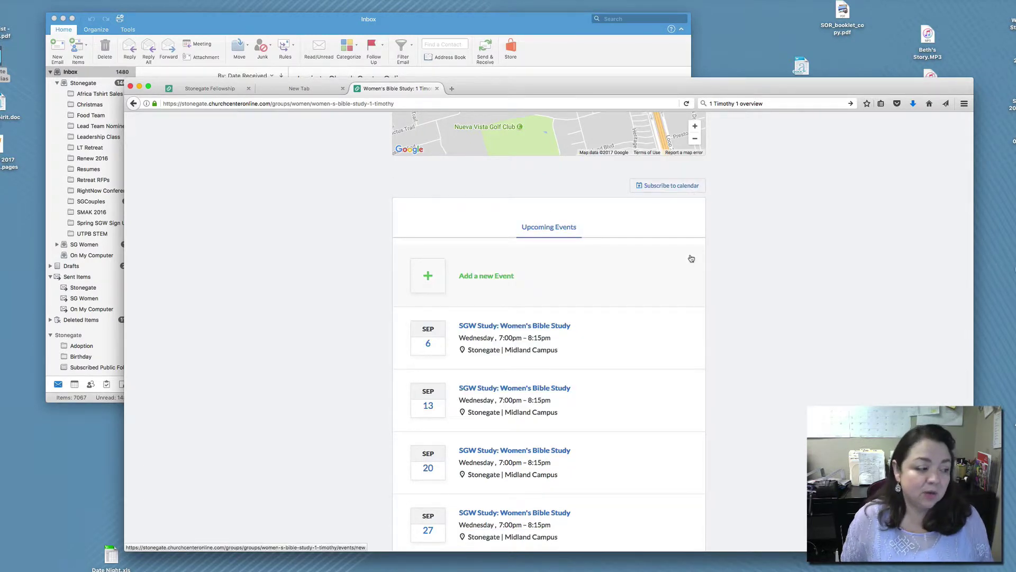
Step: Review the group's member list with its contact details, and view the message form for emailing all group members, closing it unsent
scroll(691, 258, down, 10)
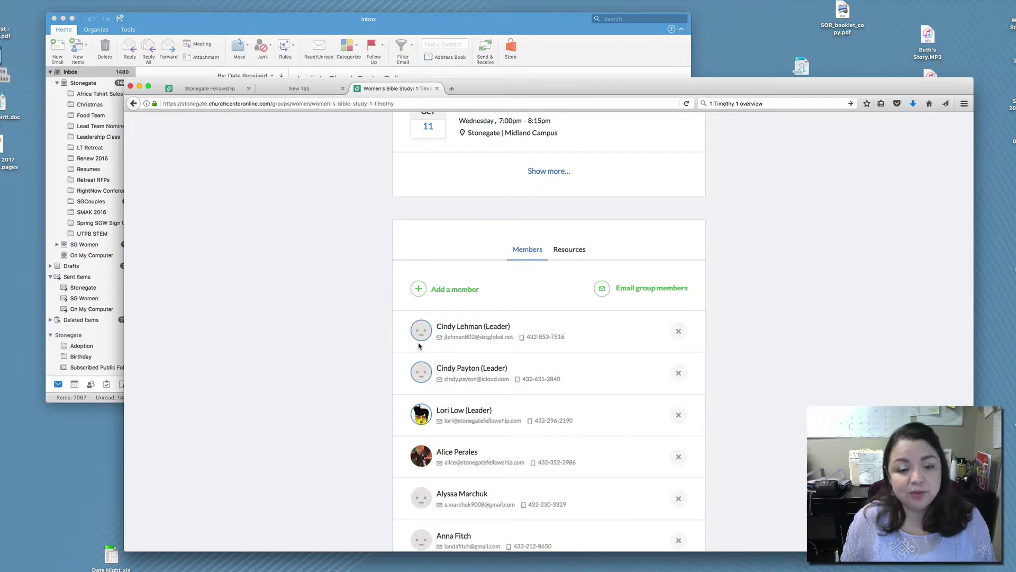
scroll(419, 346, down, 6)
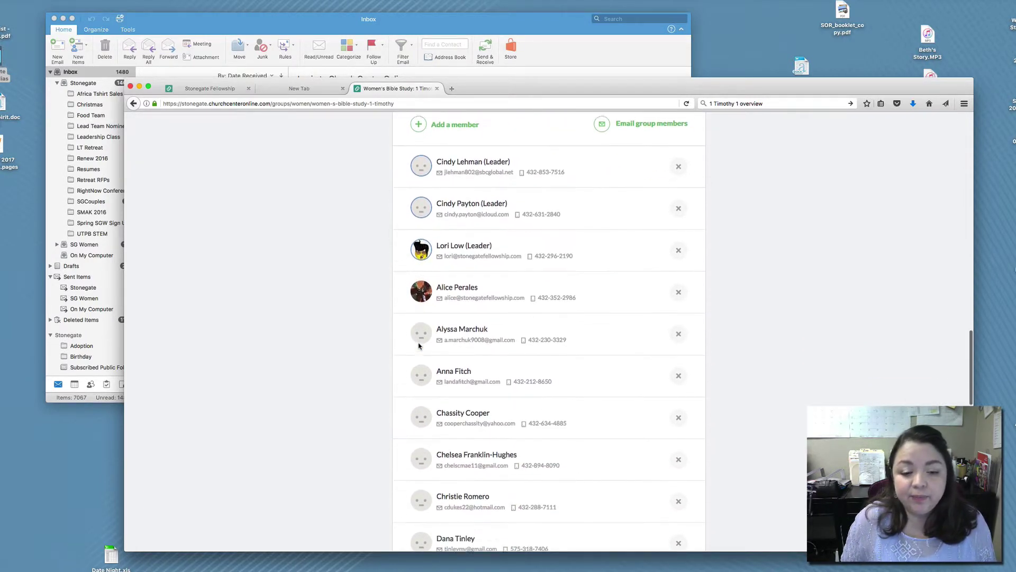
scroll(419, 345, down, 1)
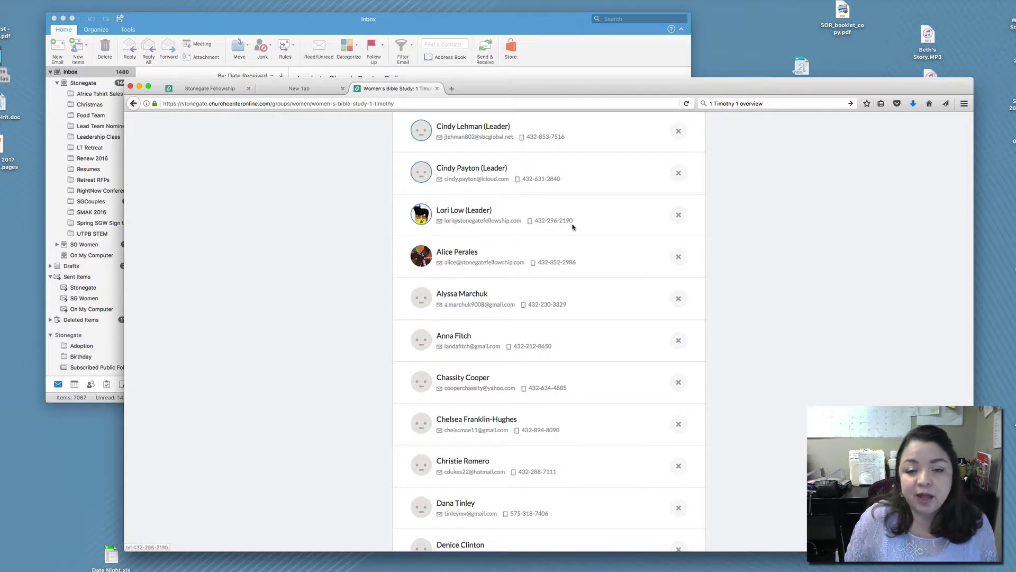
scroll(567, 271, up, 3)
scroll(568, 272, up, 2)
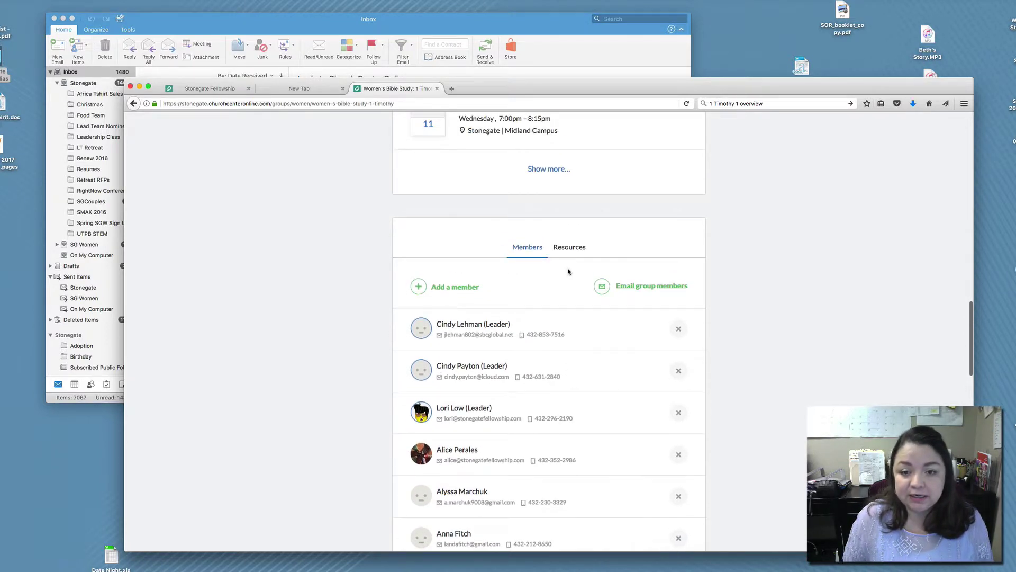
scroll(567, 270, down, 1)
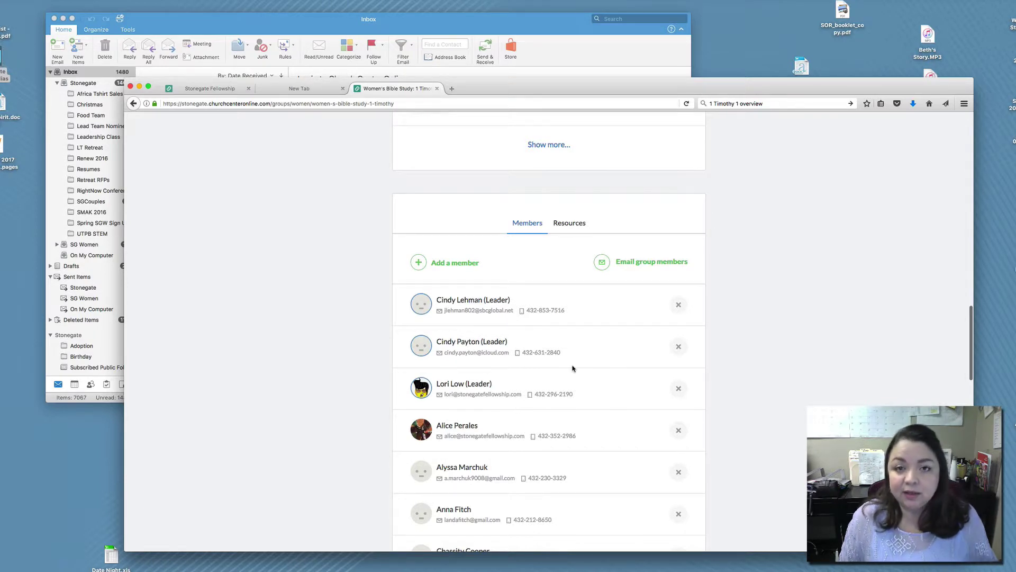
click(647, 266)
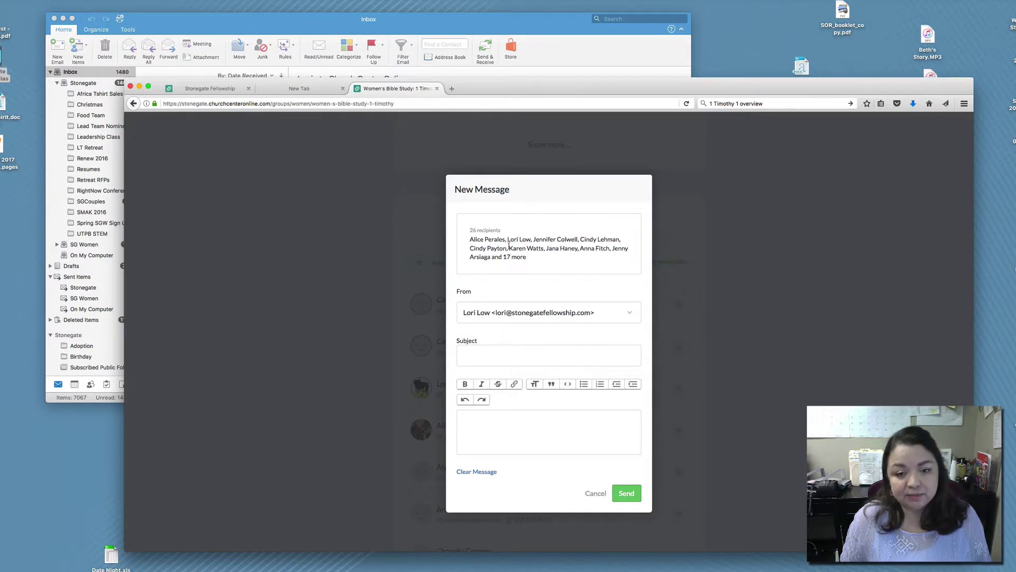
click(593, 493)
Step: Check the group's pending requests below the member list, and open the "New member request for Women's Bible Study: 1 Timothy" message in Outlook
scroll(469, 419, down, 10)
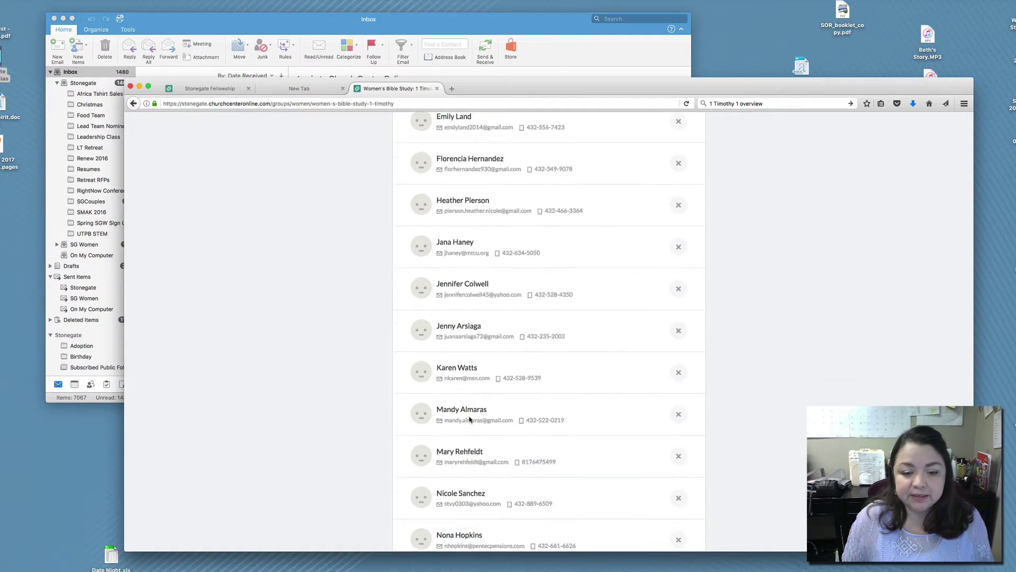
scroll(469, 419, down, 5)
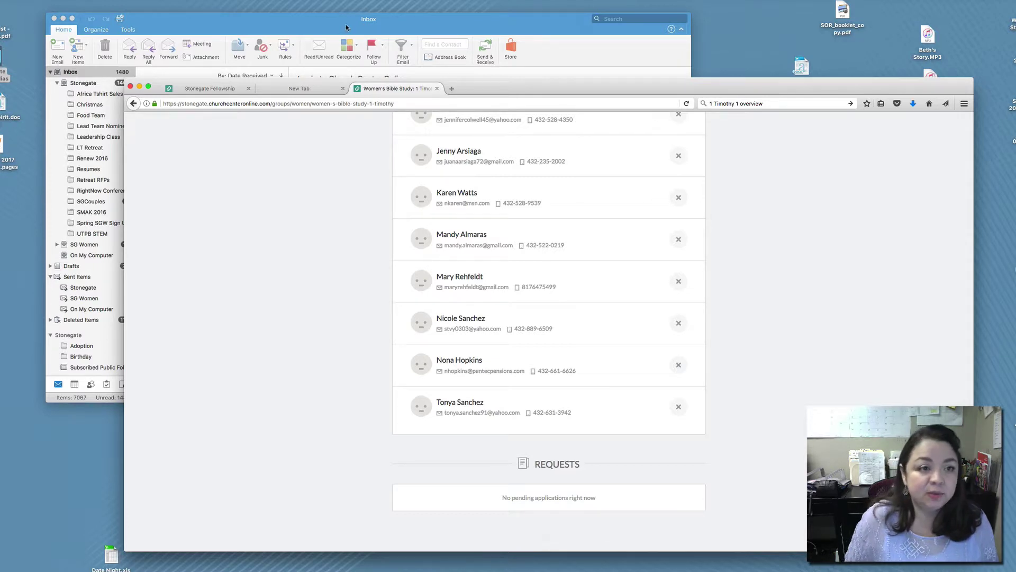
click(329, 25)
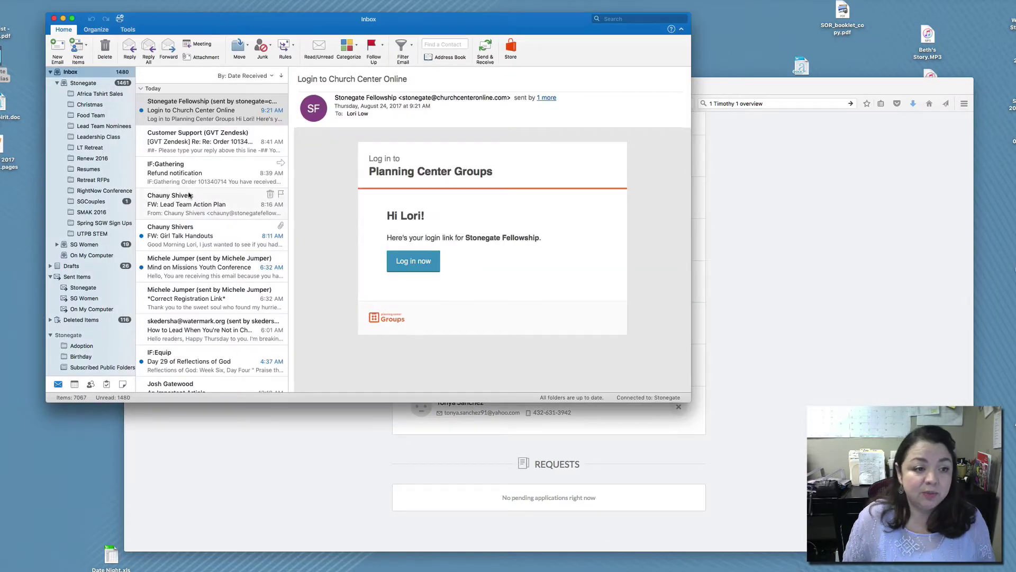
scroll(185, 233, down, 10)
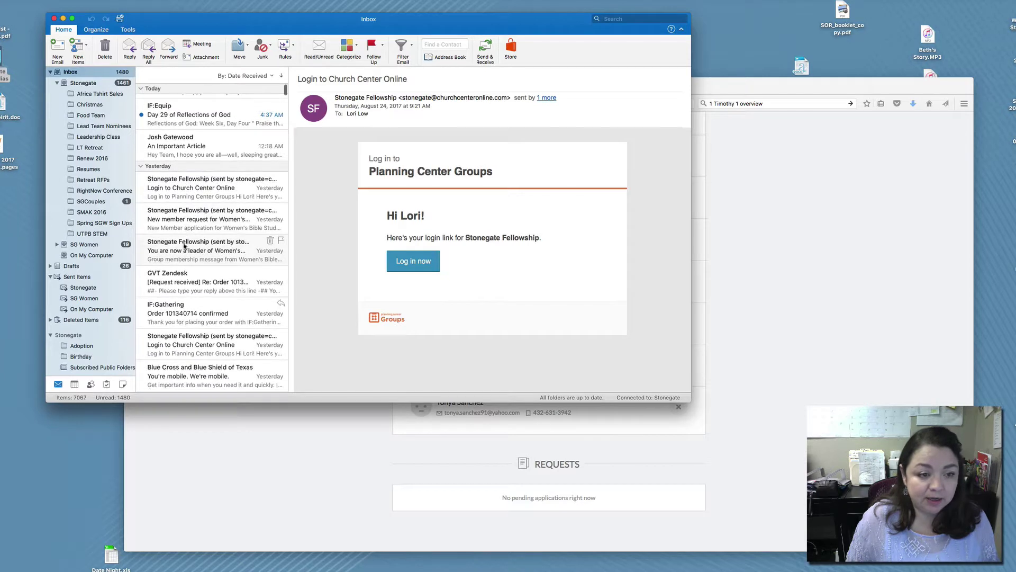
click(174, 220)
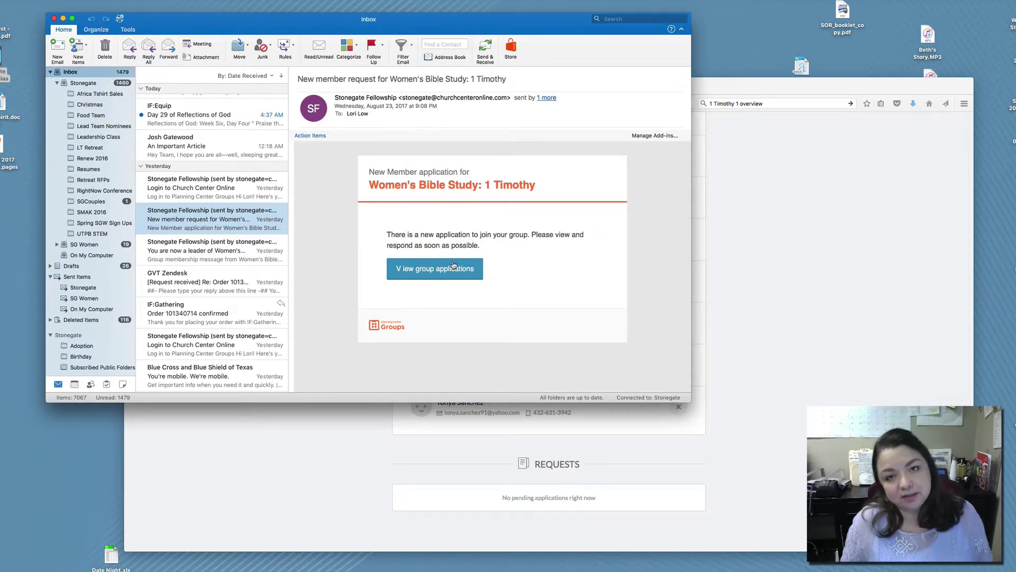
Step: Return to the group page in the browser and show the group's resources
click(816, 312)
scroll(809, 314, up, 5)
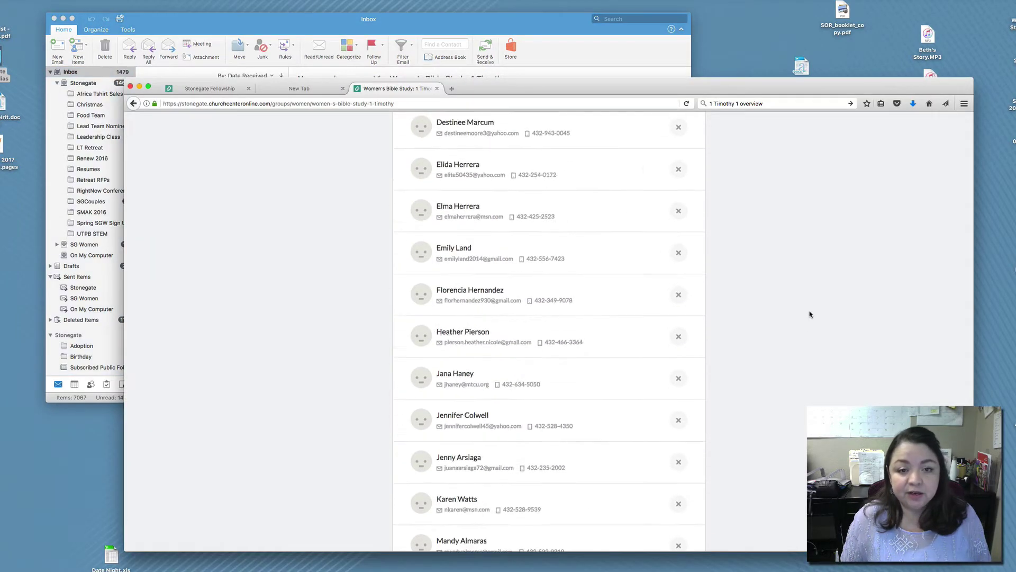
scroll(809, 314, up, 10)
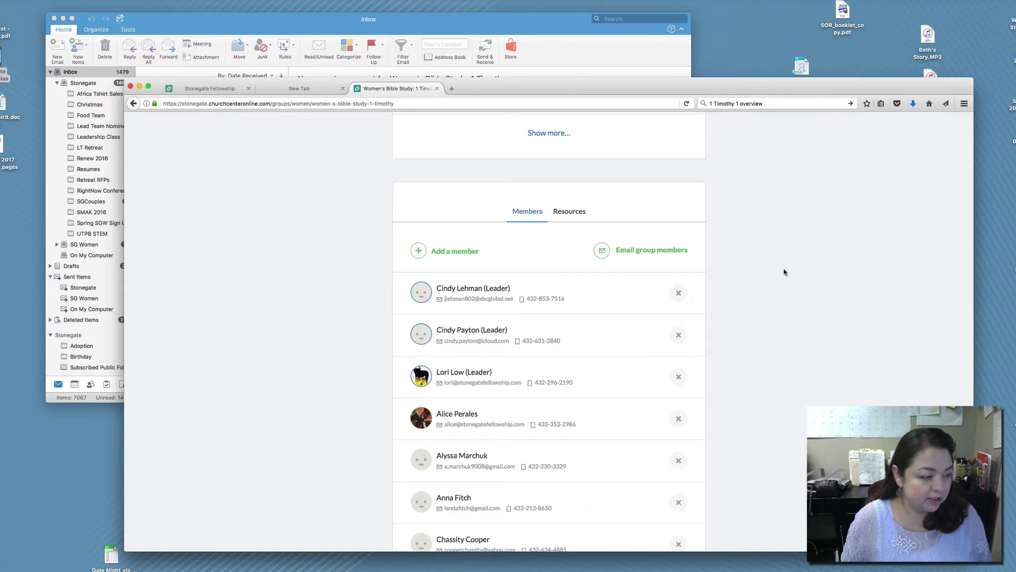
click(565, 214)
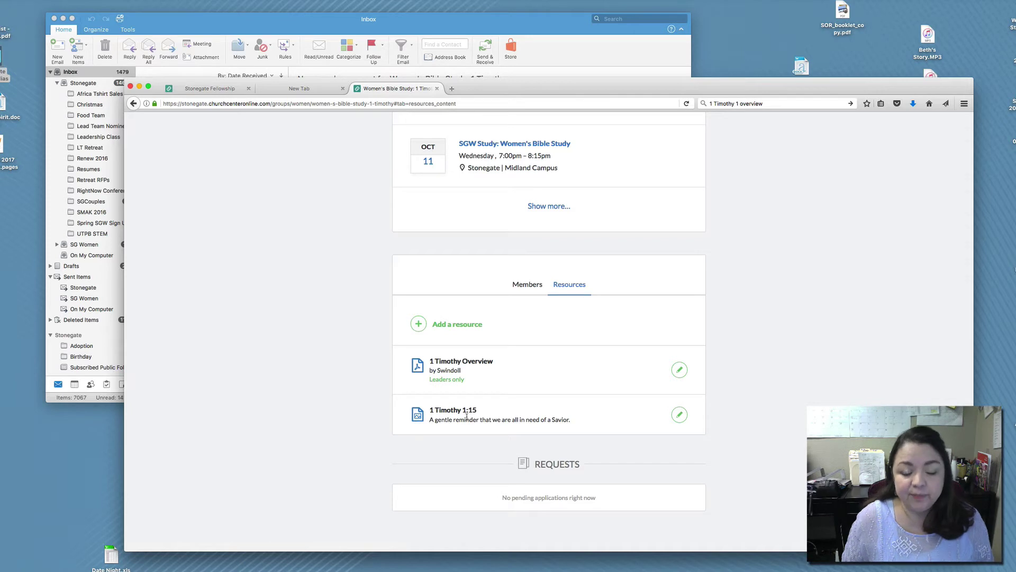
Step: Try out a new group resource with the file 54-First-Timothy.png and visibility set to Members, and cancel it without creating it
click(458, 324)
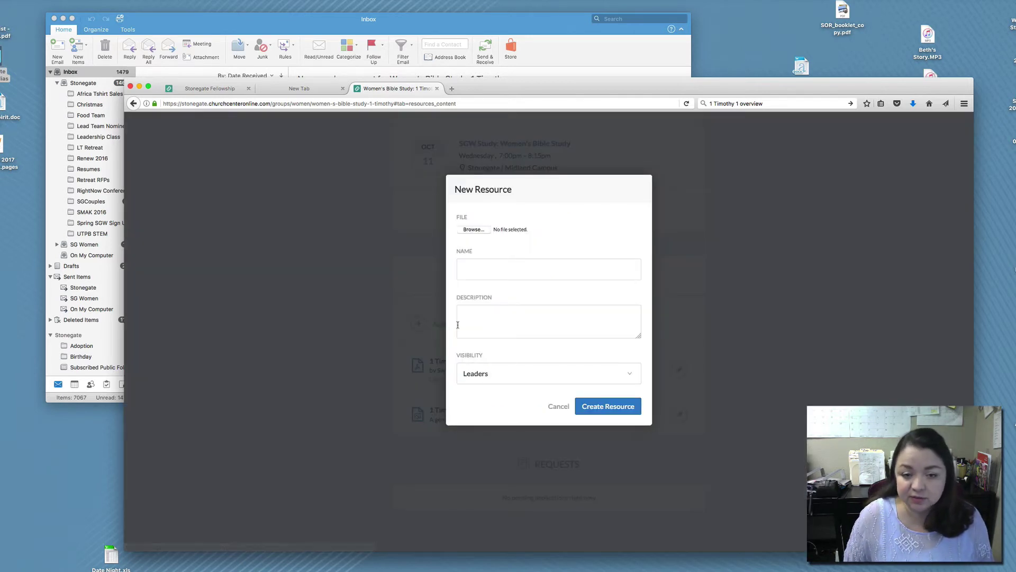
click(468, 231)
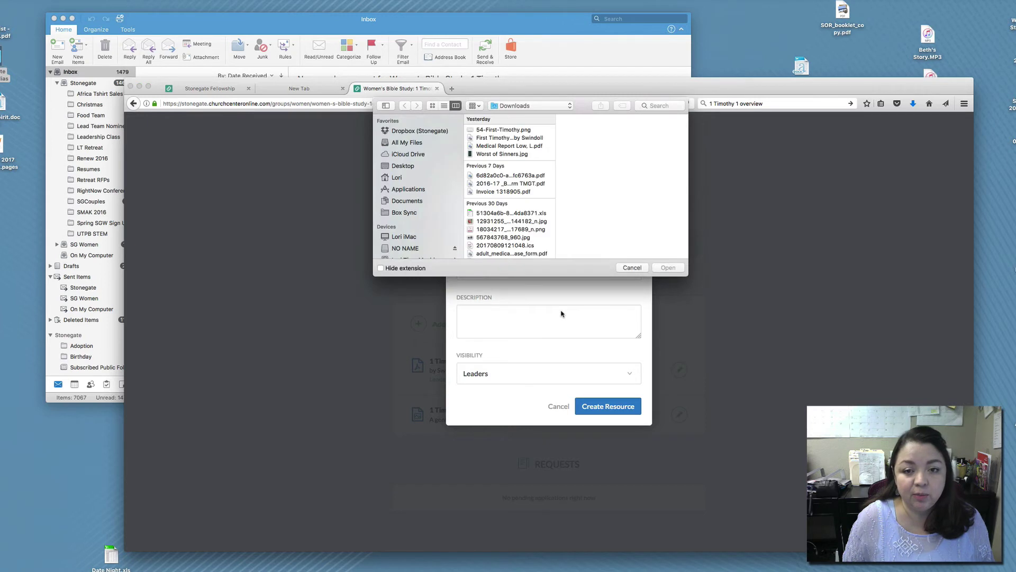
click(495, 131)
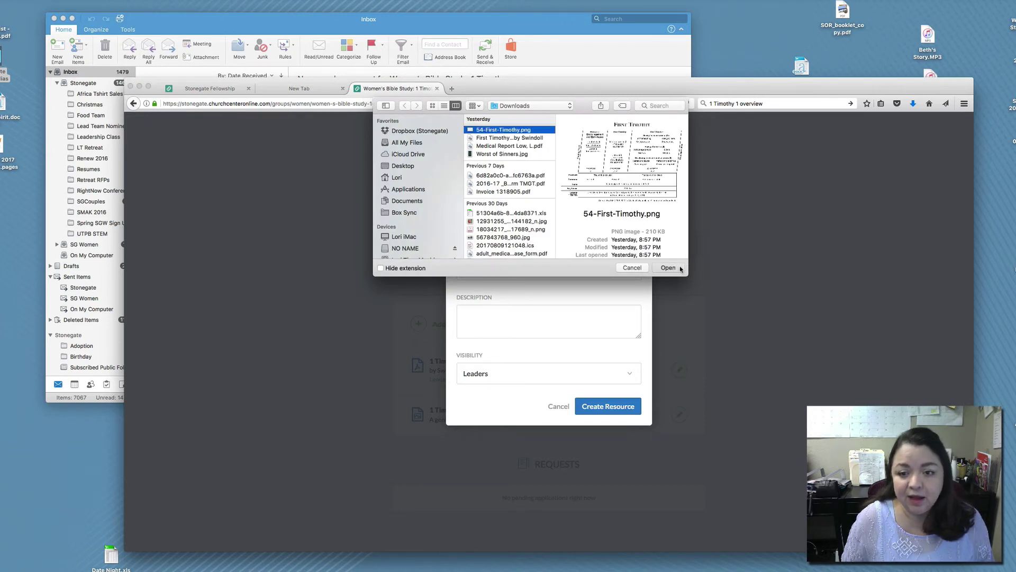
click(668, 267)
click(511, 271)
click(496, 318)
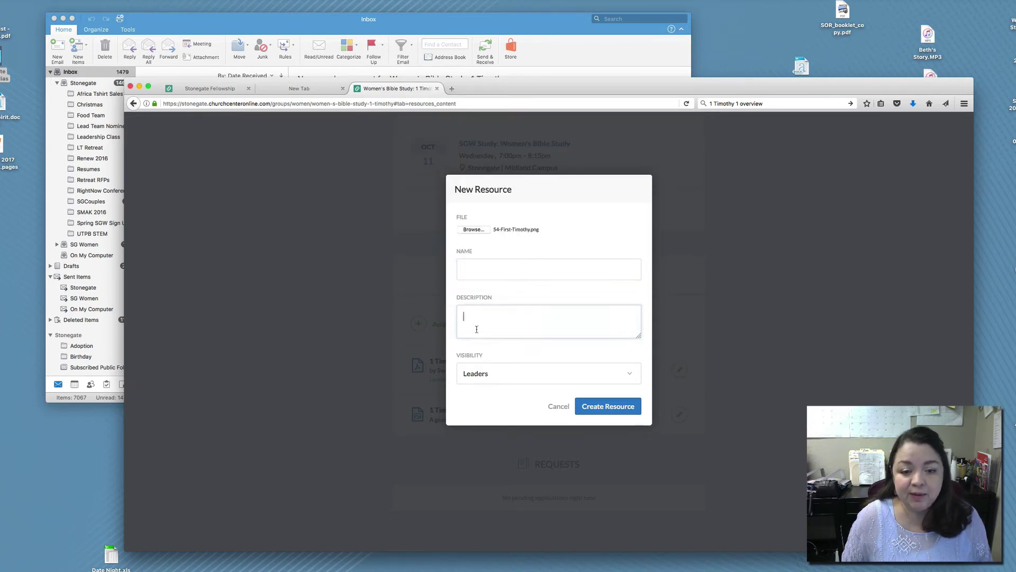
click(471, 380)
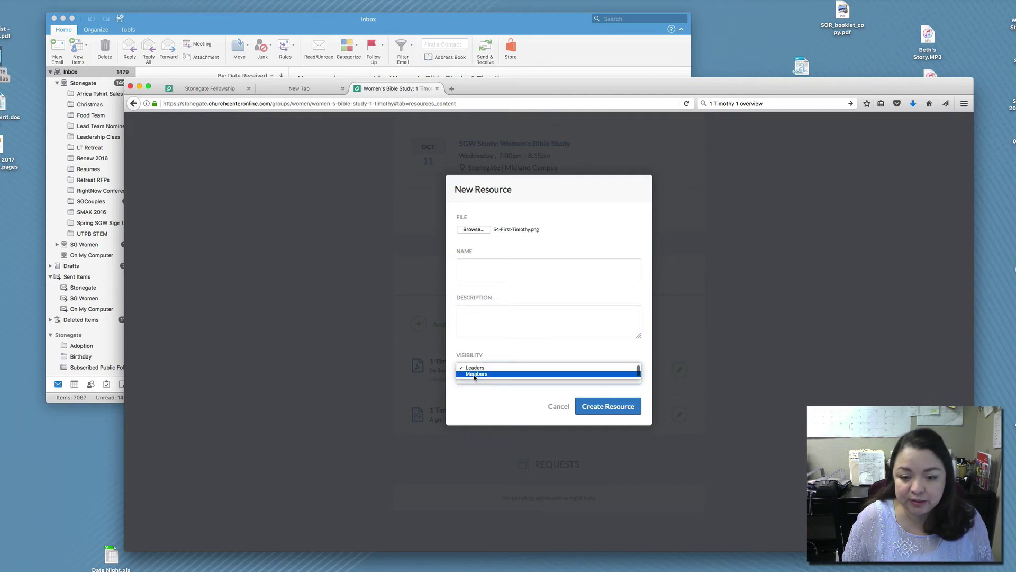
click(474, 374)
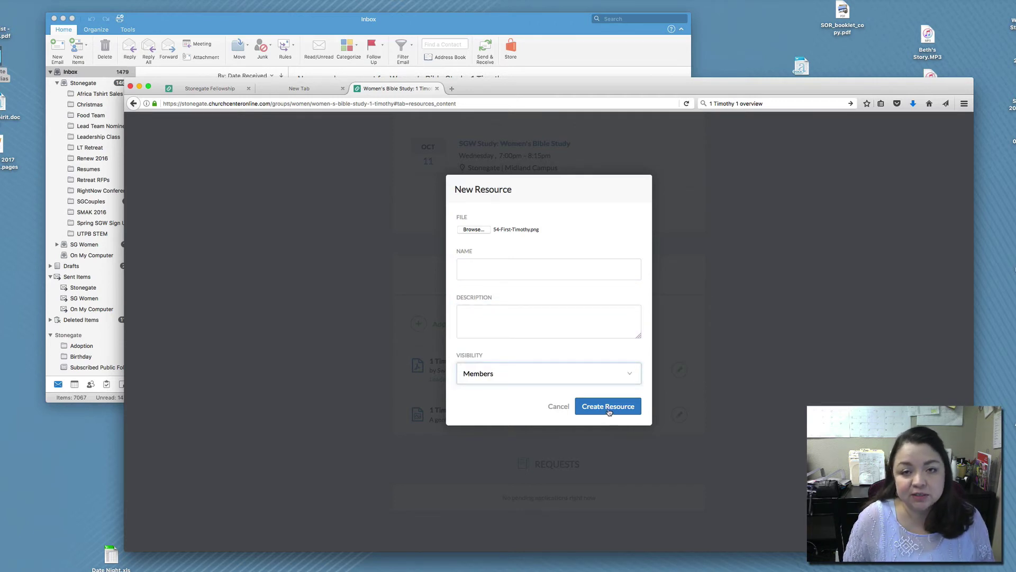
click(557, 407)
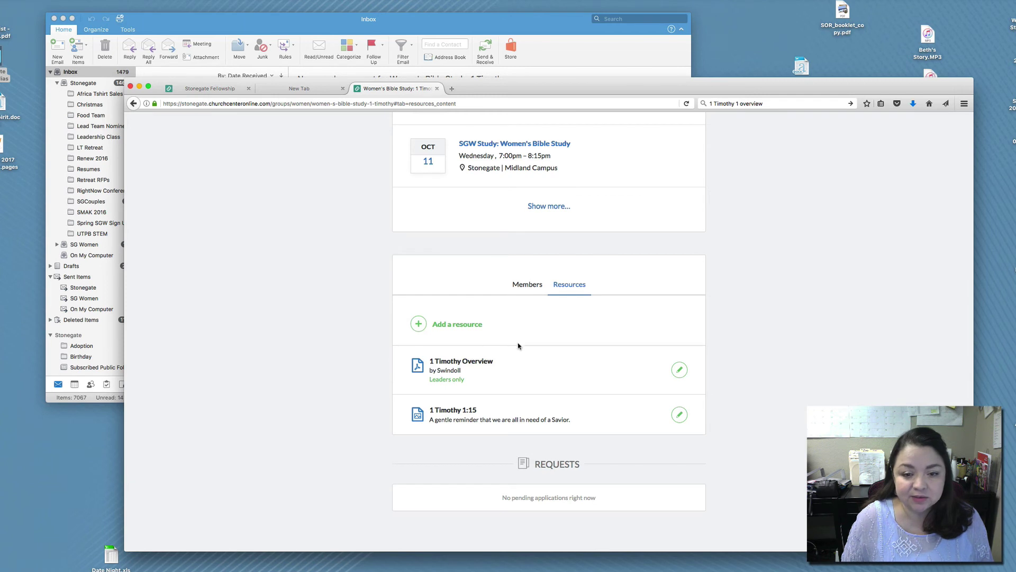